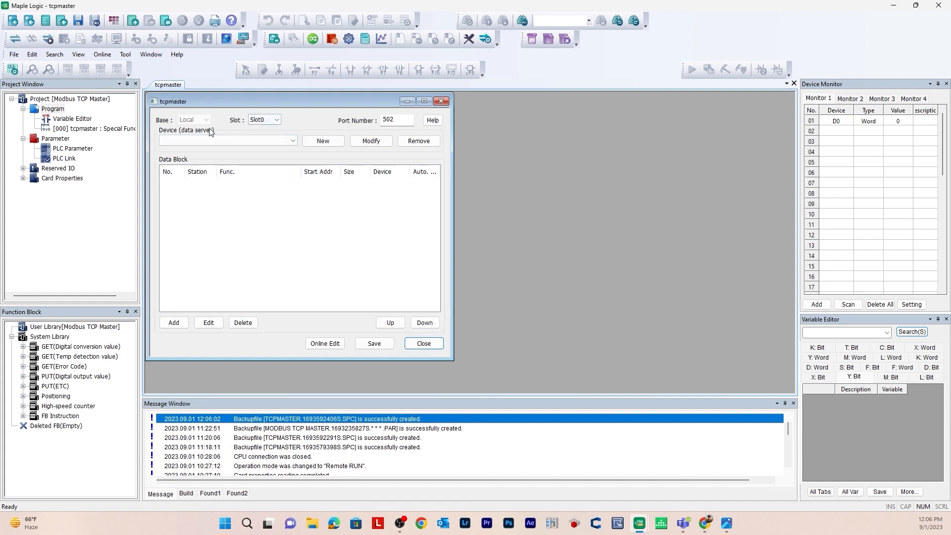
Step: Add a data server device with IP address 192.168.255.33 and port 502, and assign the tcpmaster program to Slot1
{"action": "left_click", "coordinate": [325, 144]}
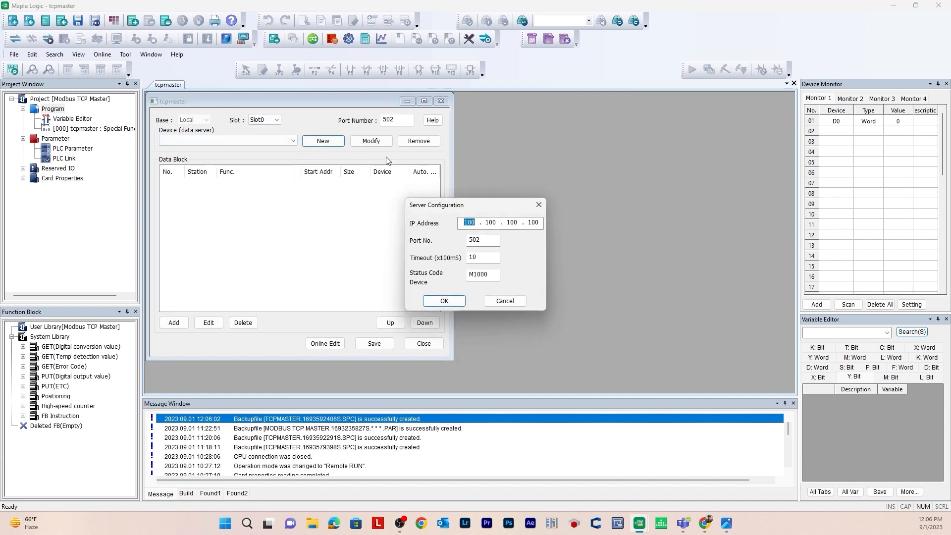
{"action": "type", "text": "192 . 168 . 255 . 33"}
{"action": "left_click", "coordinate": [447, 301]}
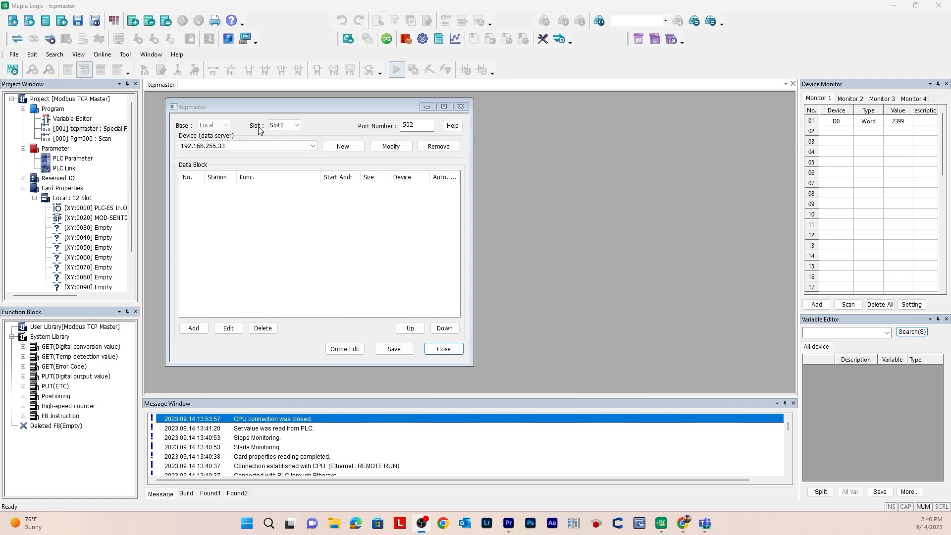
{"action": "left_click", "coordinate": [295, 127]}
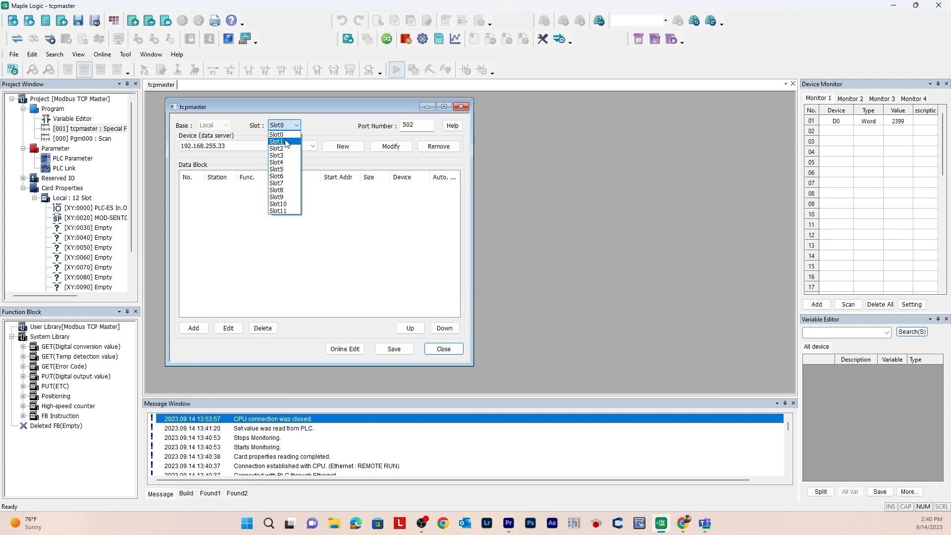
{"action": "left_click", "coordinate": [287, 143]}
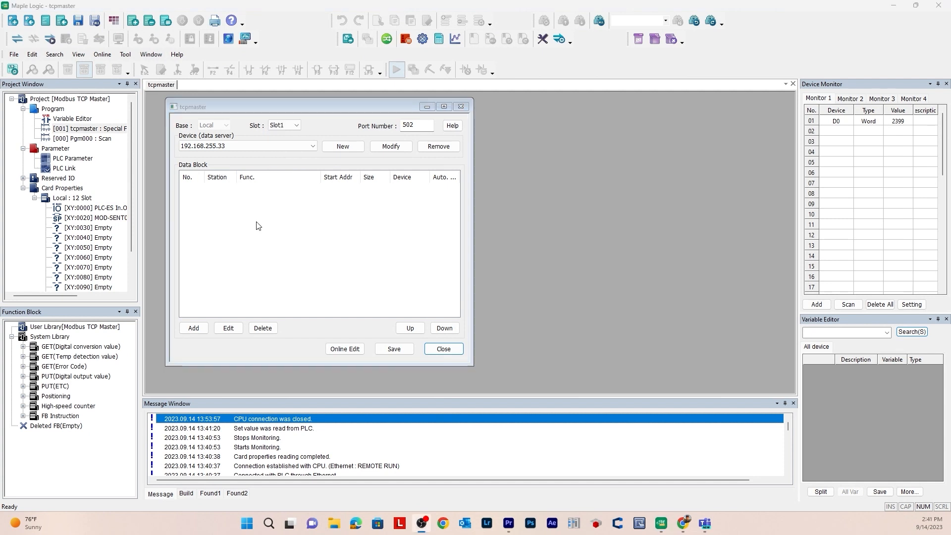
Step: Add a 03 Read Holding Registers data block for station 0, start address 1, size 1, device D00, and save the tcpmaster program
{"action": "left_click", "coordinate": [240, 195]}
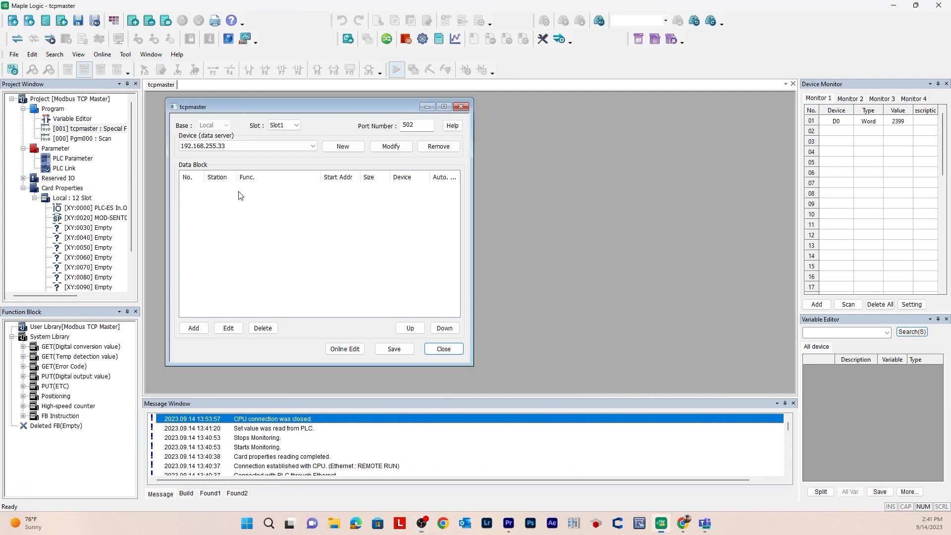
{"action": "left_click", "coordinate": [203, 327]}
{"action": "left_click", "coordinate": [490, 215]}
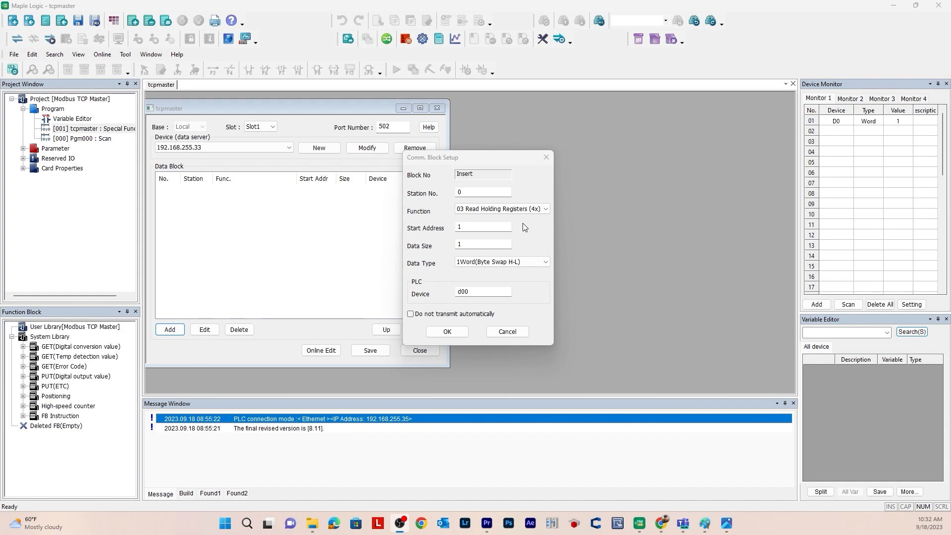
{"action": "left_click", "coordinate": [515, 210]}
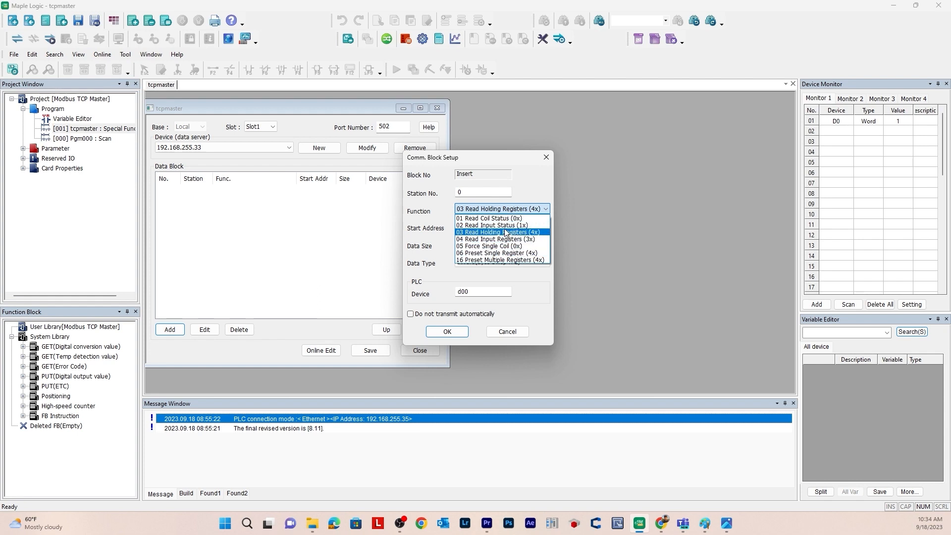
{"action": "left_click", "coordinate": [510, 232]}
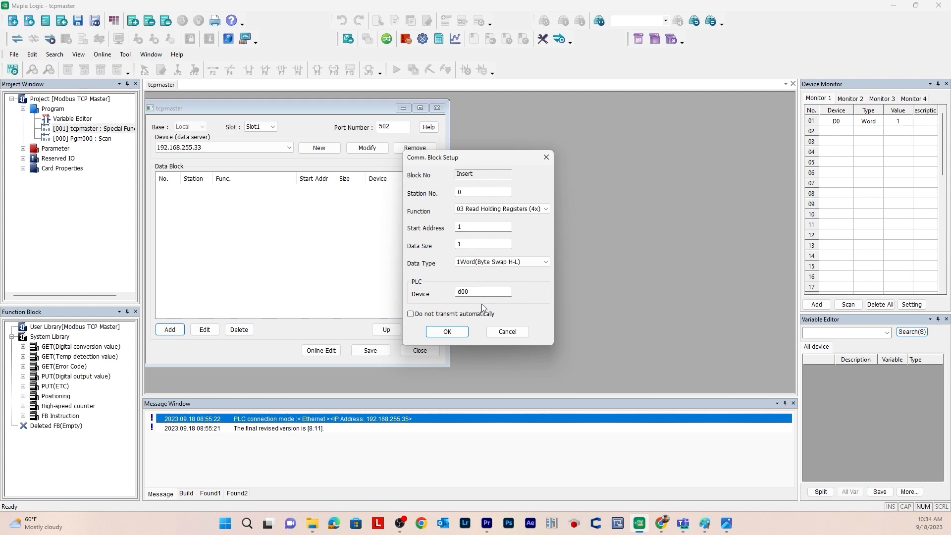
{"action": "left_click", "coordinate": [465, 336]}
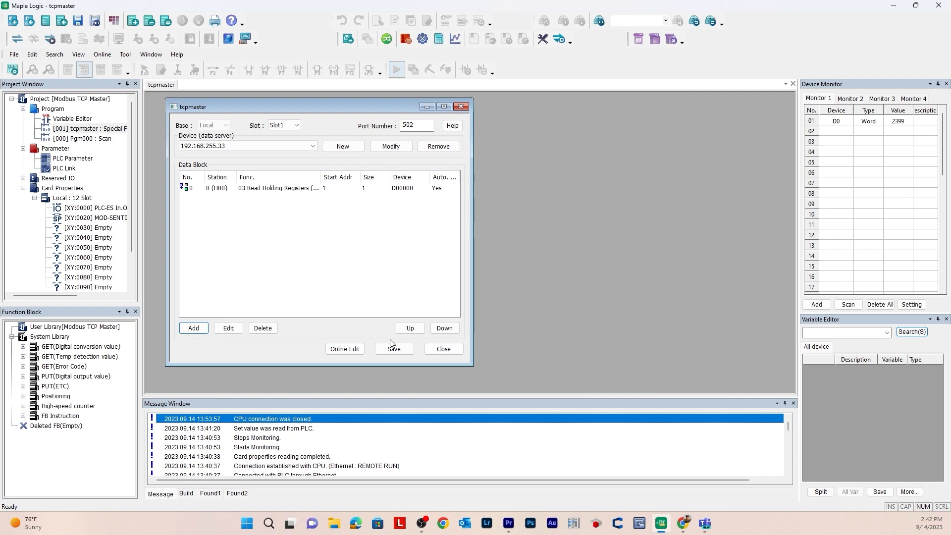
{"action": "left_click", "coordinate": [400, 349]}
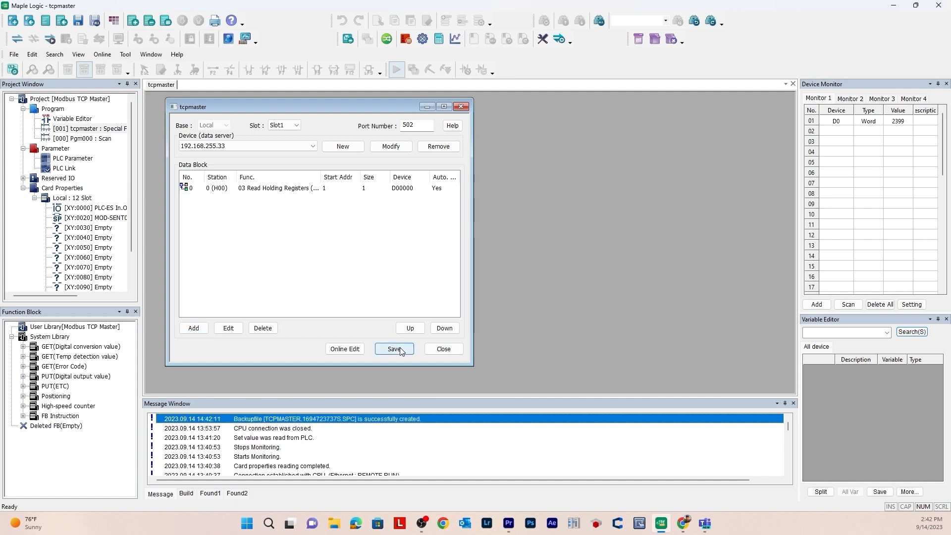
{"action": "left_click", "coordinate": [446, 351]}
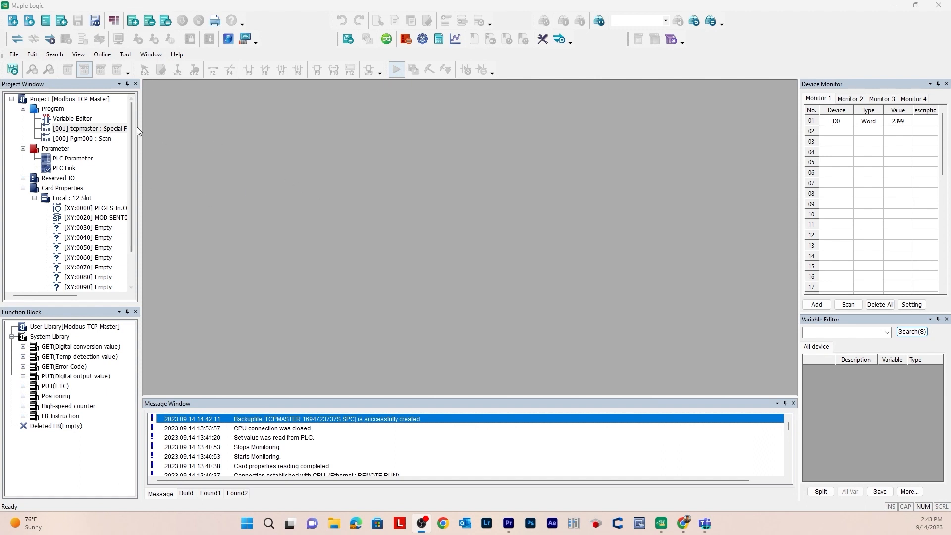
Step: Apply the master's Ethernet PLC parameters with IP address 192.168.255.35, subnet mask 255.255.254.0 and gateway 192.168.254.1
{"action": "left_click", "coordinate": [60, 148]}
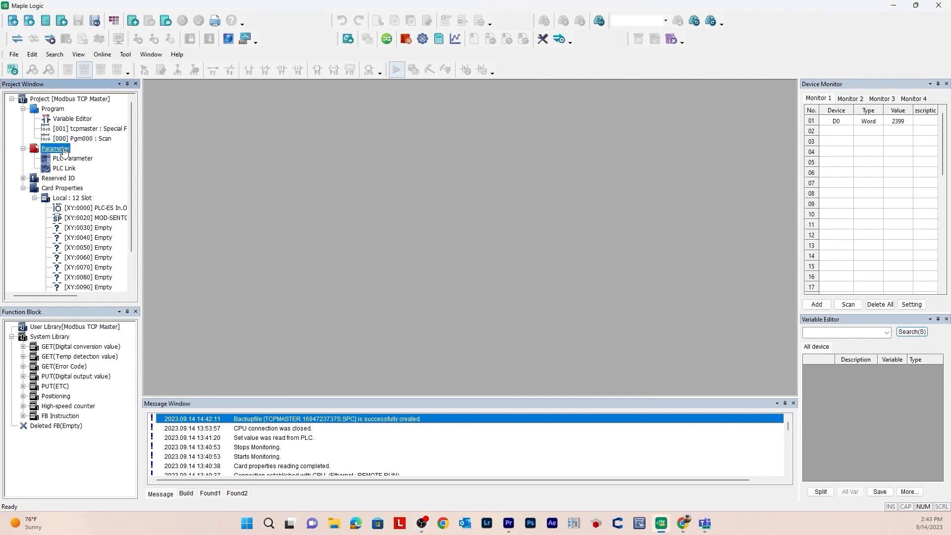
{"action": "double_click", "coordinate": [75, 160]}
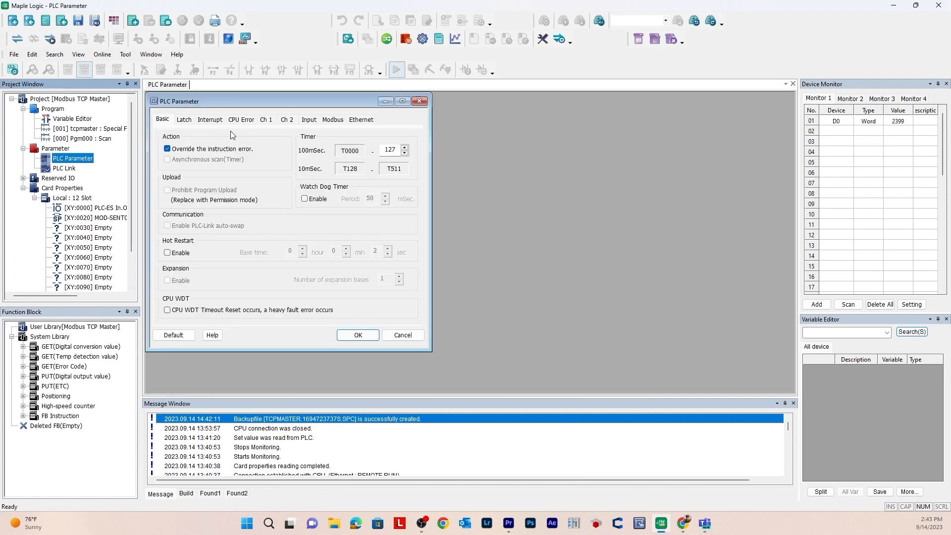
{"action": "left_click", "coordinate": [357, 120]}
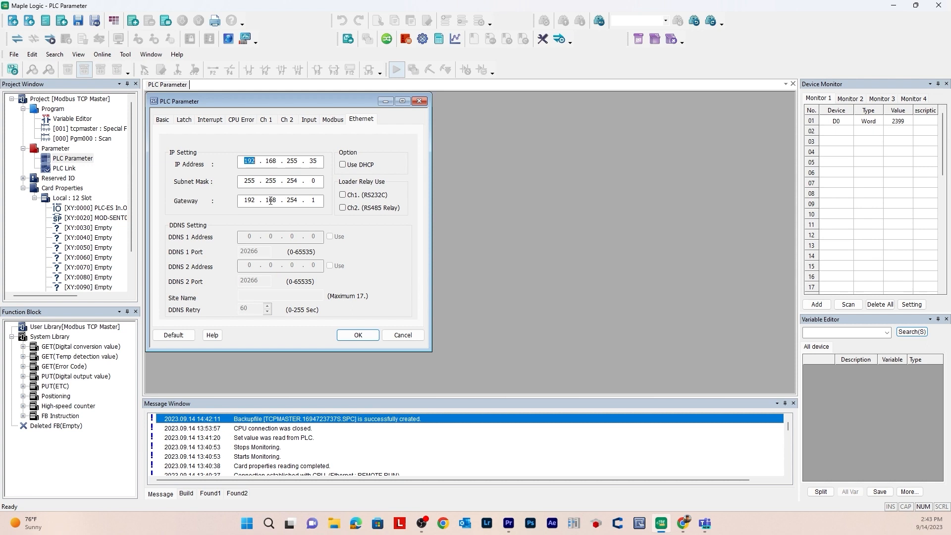
{"action": "key", "text": "Return"}
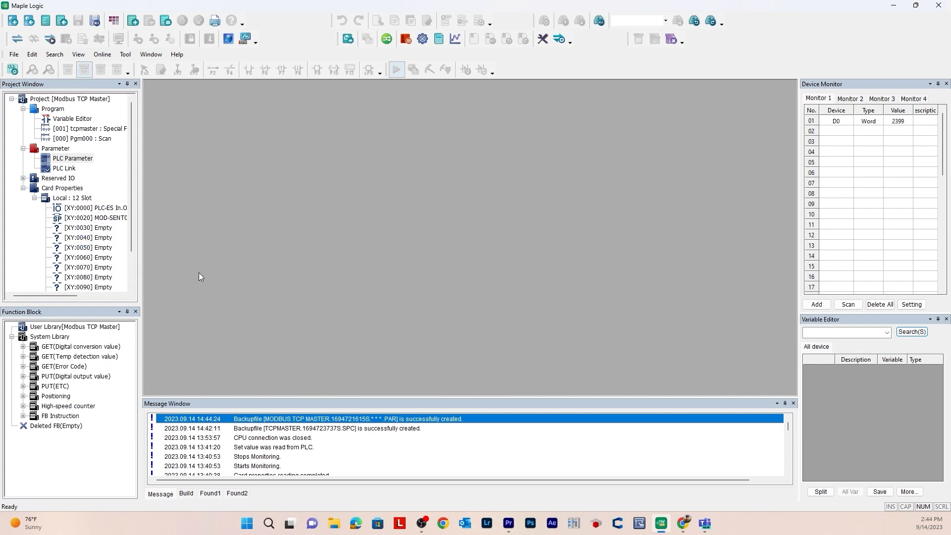
Step: Connect to the PLC and write the MOD-SENT01 Ethernet module's network setup for Slot1 with IP address 192.168.255.35
{"action": "left_click", "coordinate": [102, 55]}
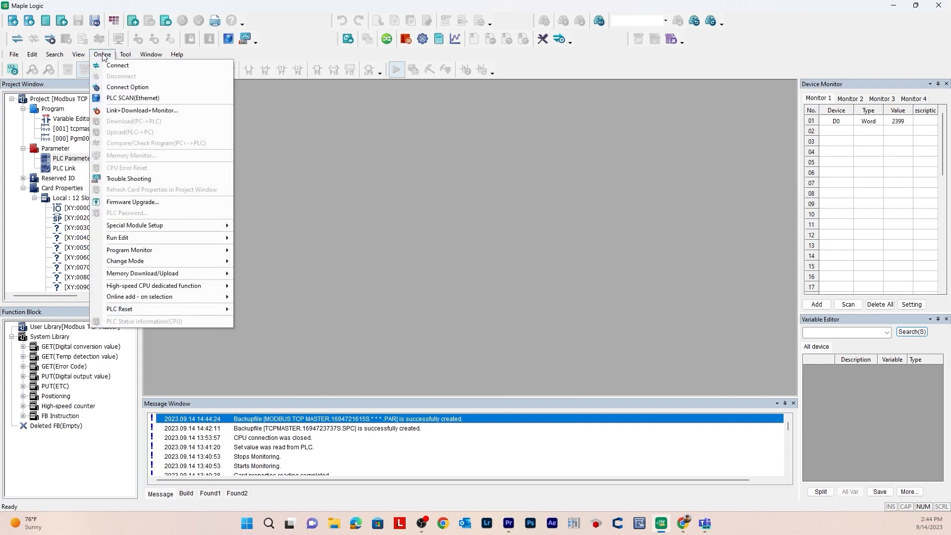
{"action": "left_click", "coordinate": [110, 67]}
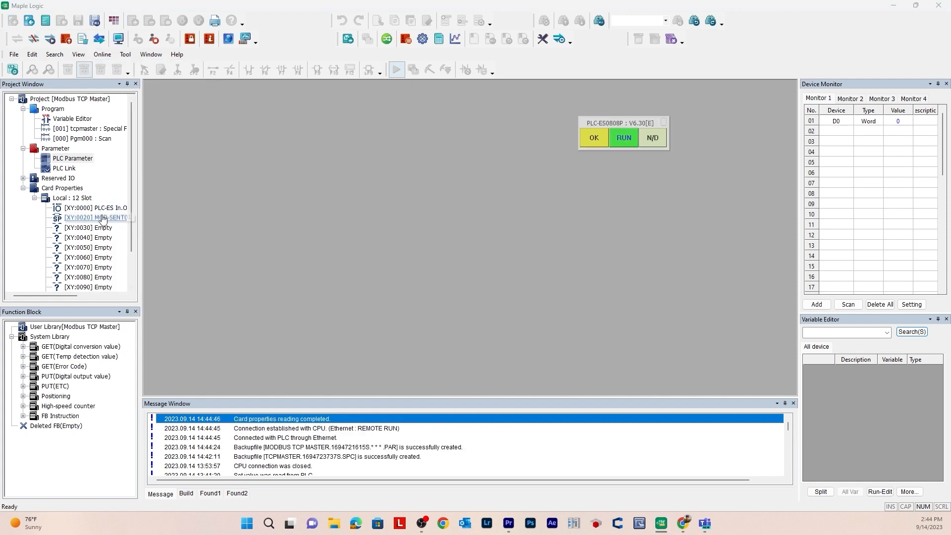
{"action": "left_click_drag", "start_coordinate": [69, 296], "coordinate": [81, 296]}
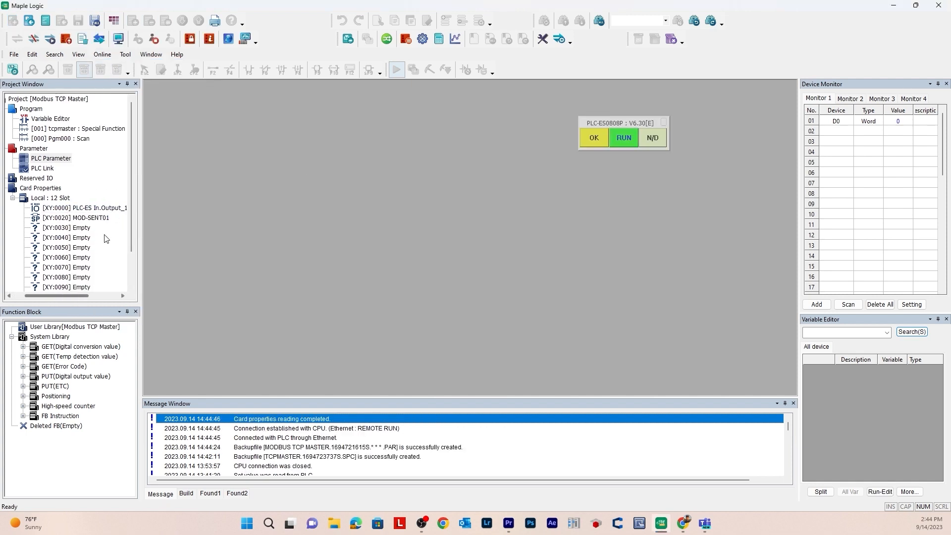
{"action": "double_click", "coordinate": [105, 218]}
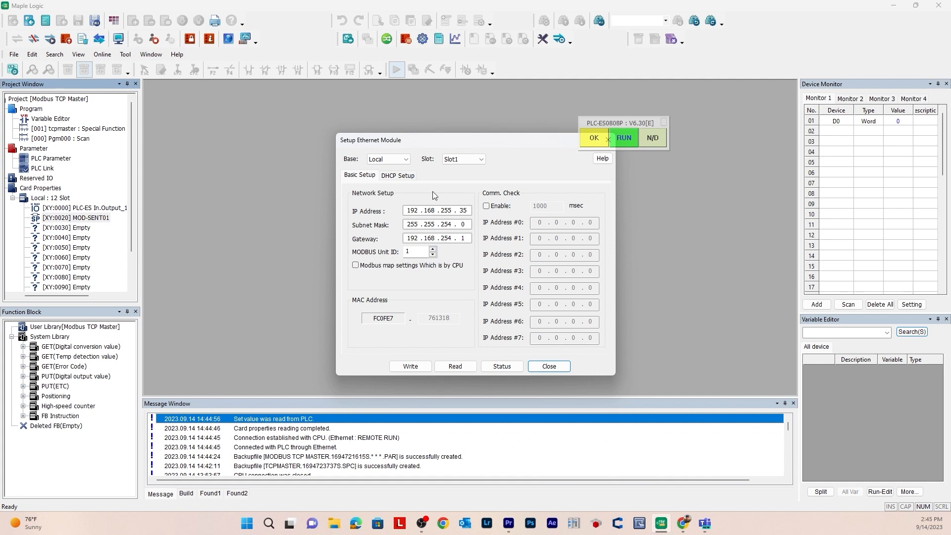
{"action": "left_click", "coordinate": [451, 161]}
{"action": "left_click", "coordinate": [412, 368]}
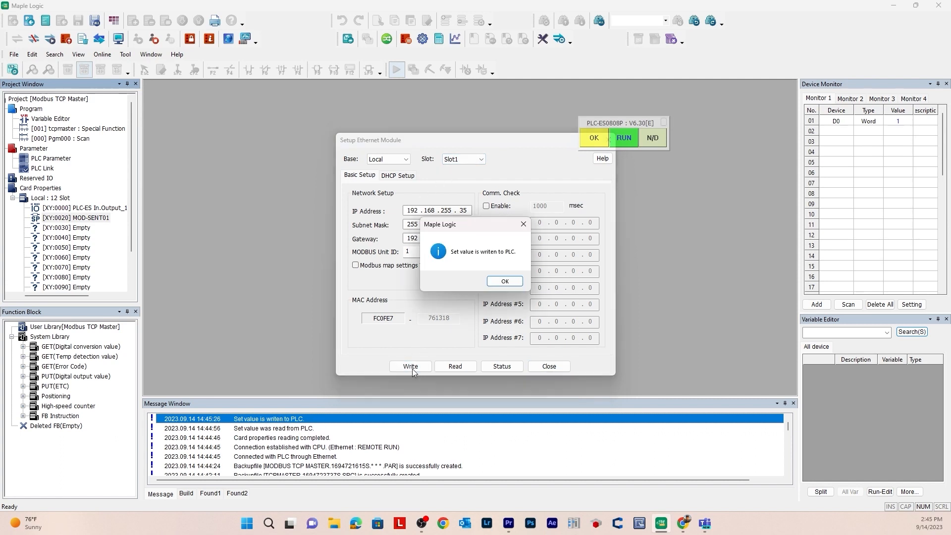
{"action": "left_click", "coordinate": [504, 281]}
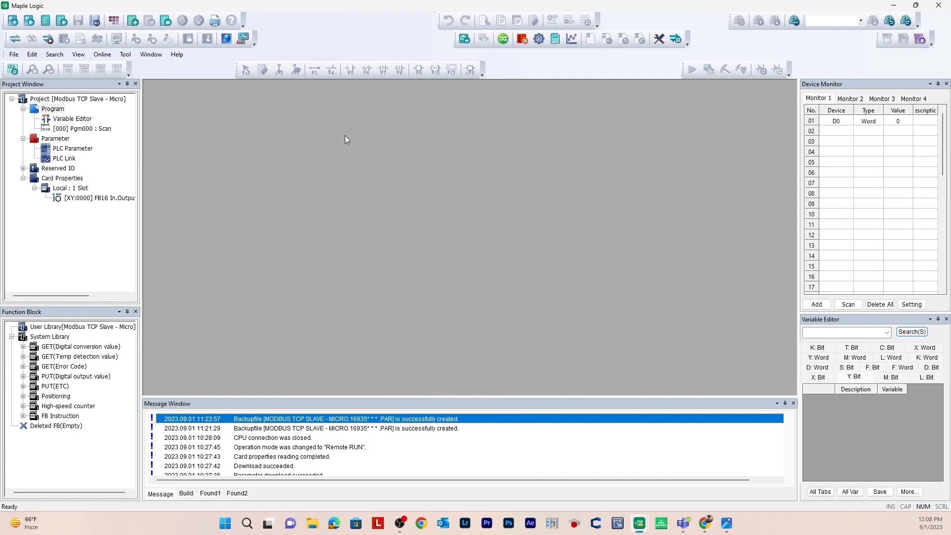
Step: Set Analog Input Ch.1 to Enable in the slave project's PLC parameters and apply them
{"action": "double_click", "coordinate": [66, 149]}
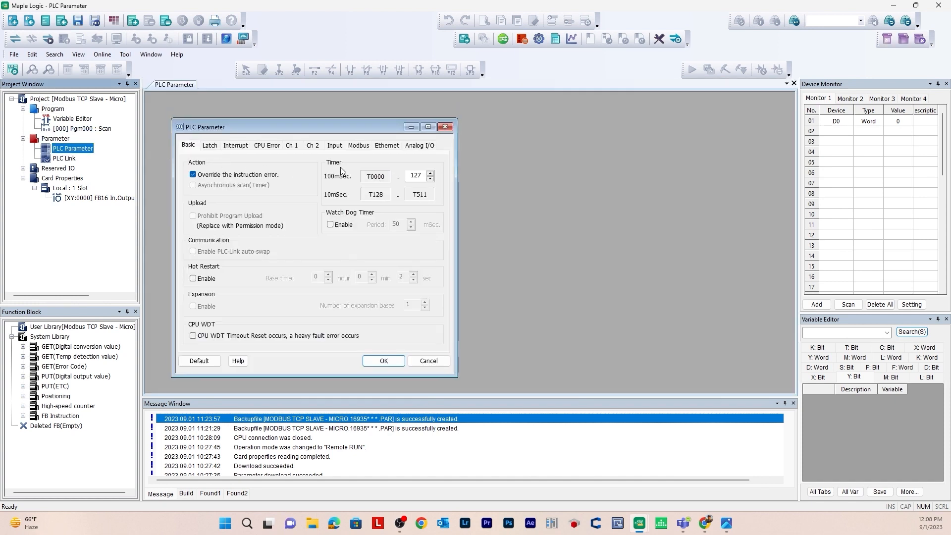
{"action": "left_click", "coordinate": [428, 146]}
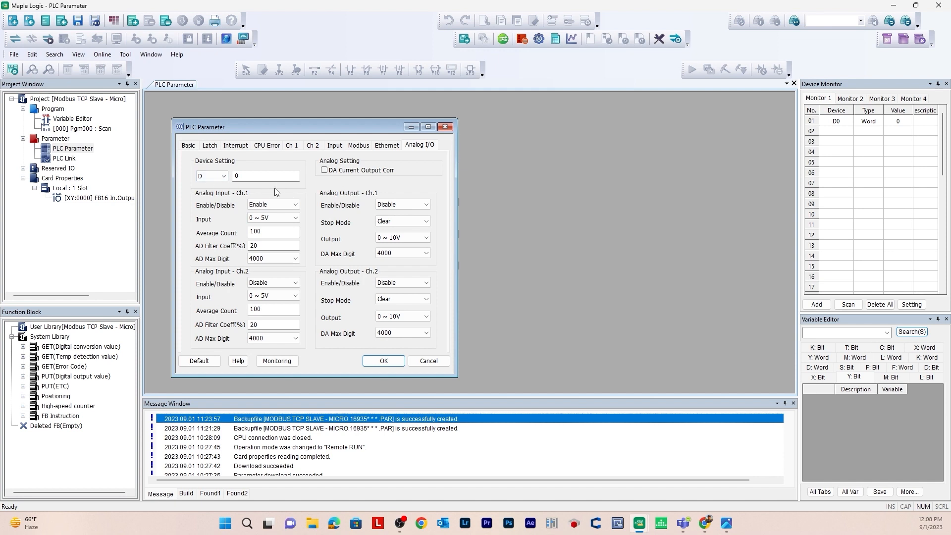
{"action": "left_click", "coordinate": [262, 205]}
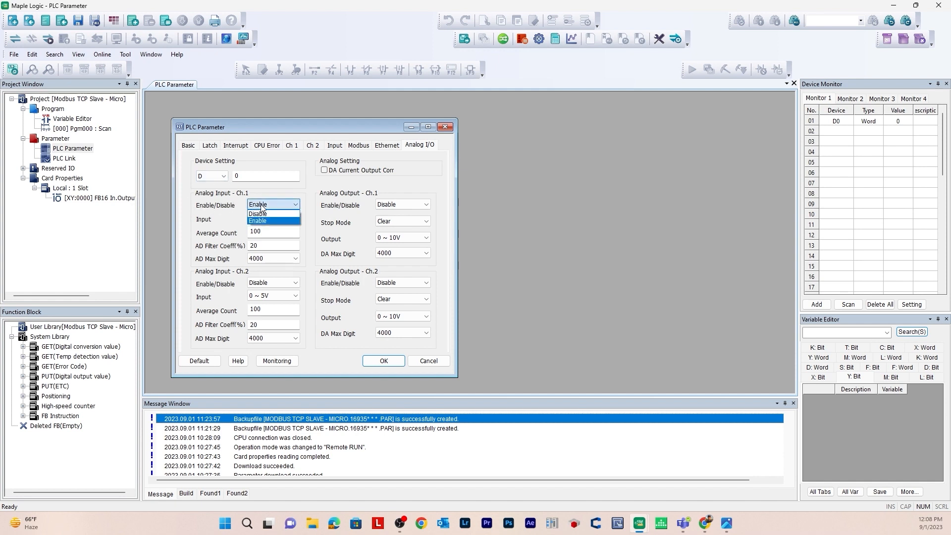
{"action": "left_click", "coordinate": [261, 205]}
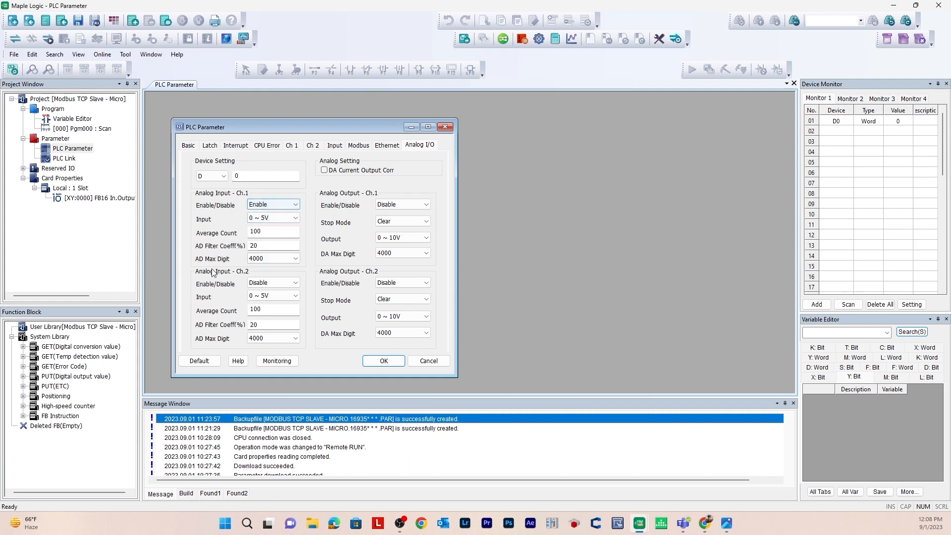
{"action": "left_click", "coordinate": [385, 363]}
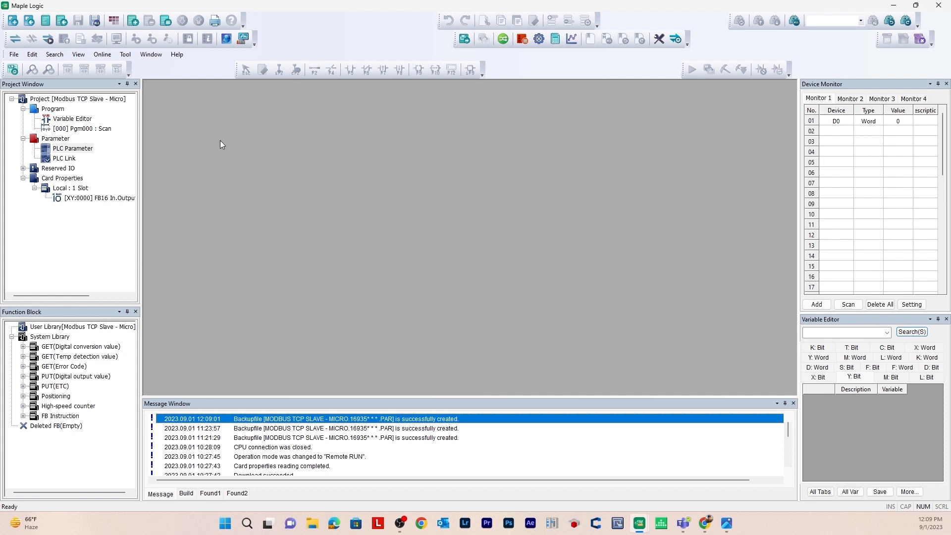
Step: Apply the slave's Ethernet PLC parameters with IP address 192.168.255.33 and subnet mask 255.255.254.0
{"action": "left_click", "coordinate": [78, 149]}
{"action": "double_click", "coordinate": [78, 148]}
{"action": "left_click", "coordinate": [404, 176]}
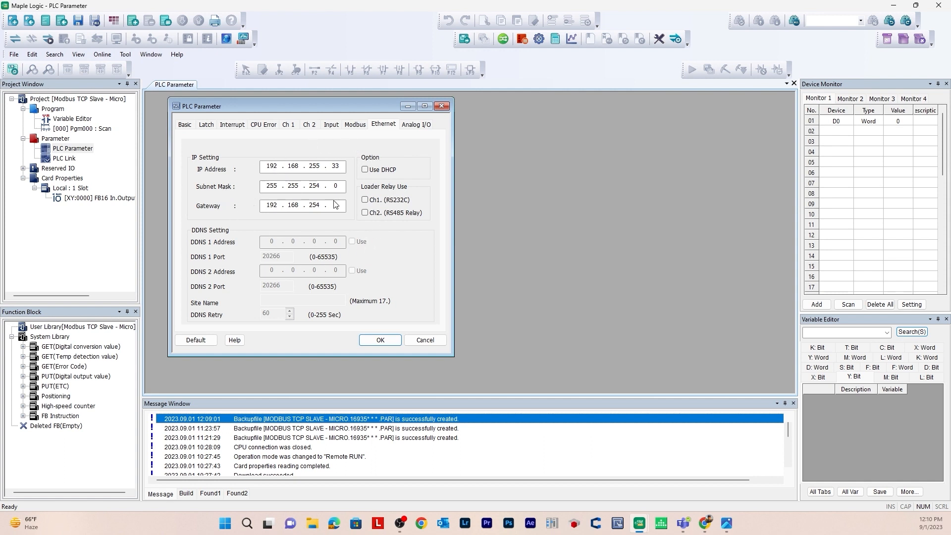
{"action": "key", "text": "Return"}
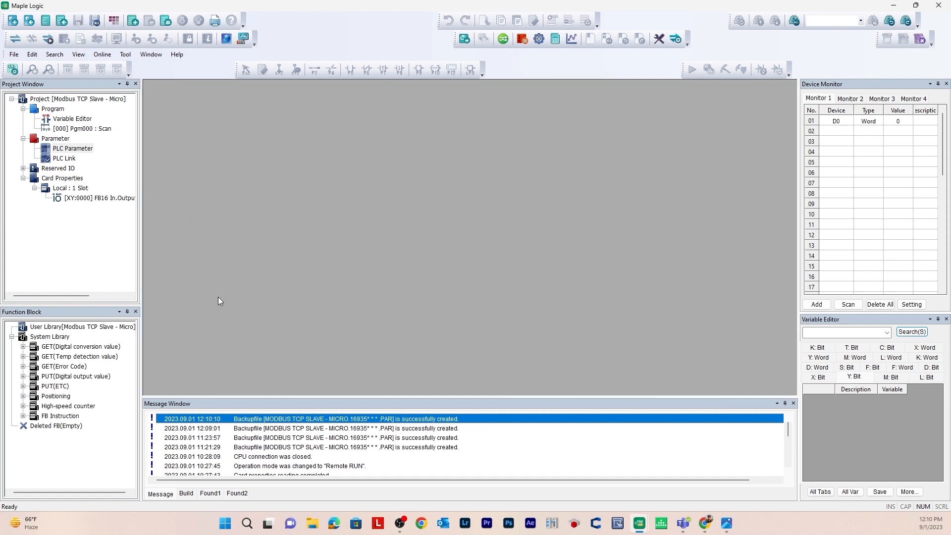